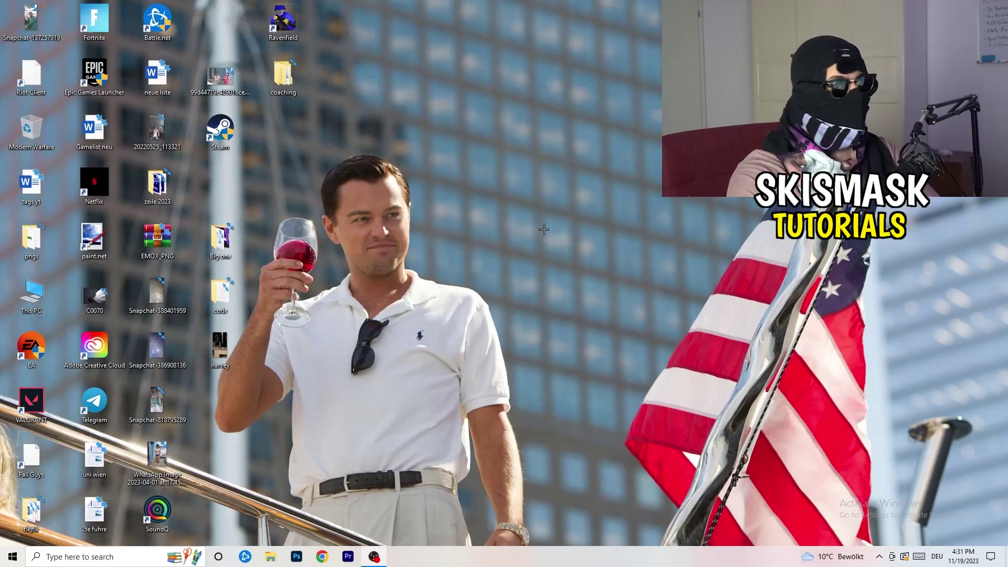
- Open the NVIDIA Control Panel from the desktop right-click menu
right_click(541, 188)
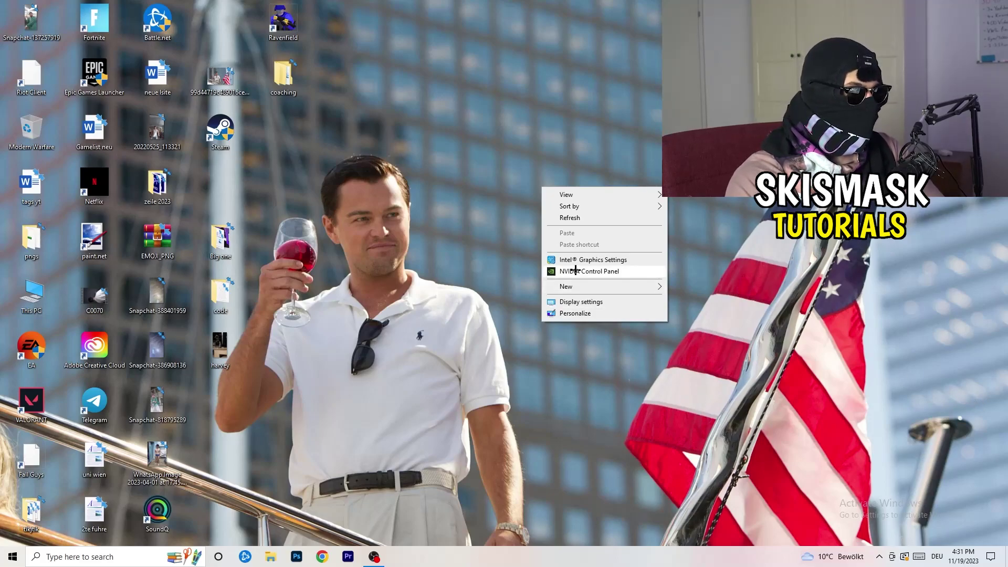
left_click(701, 367)
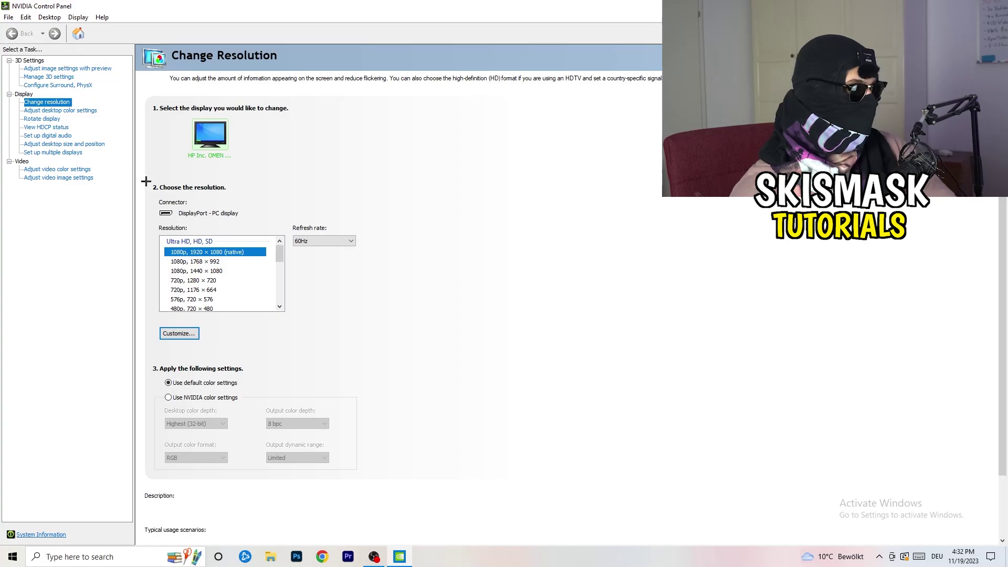
- Start a custom resolution and enter 1440 × 1040 as the width and height
left_click(192, 333)
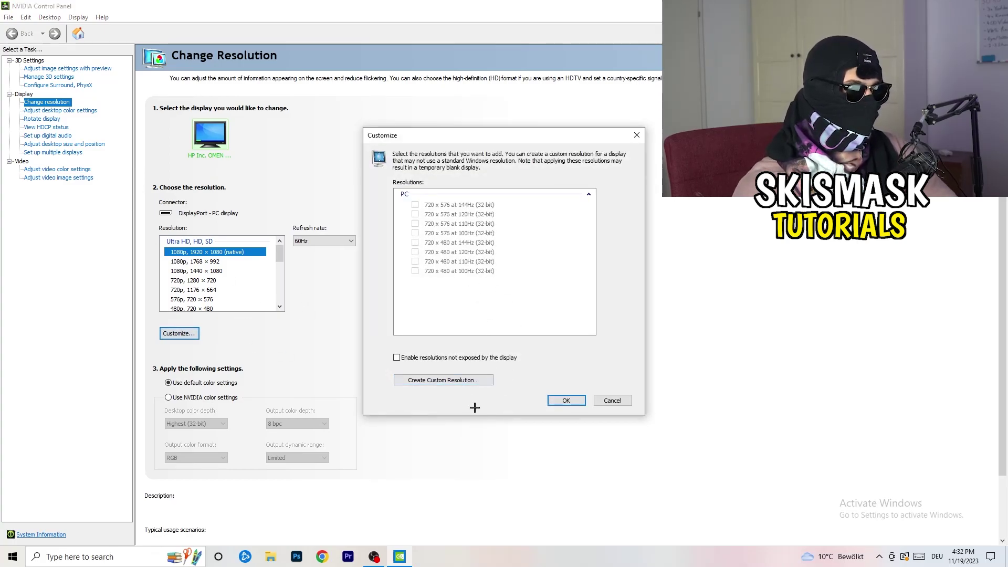
left_click(459, 379)
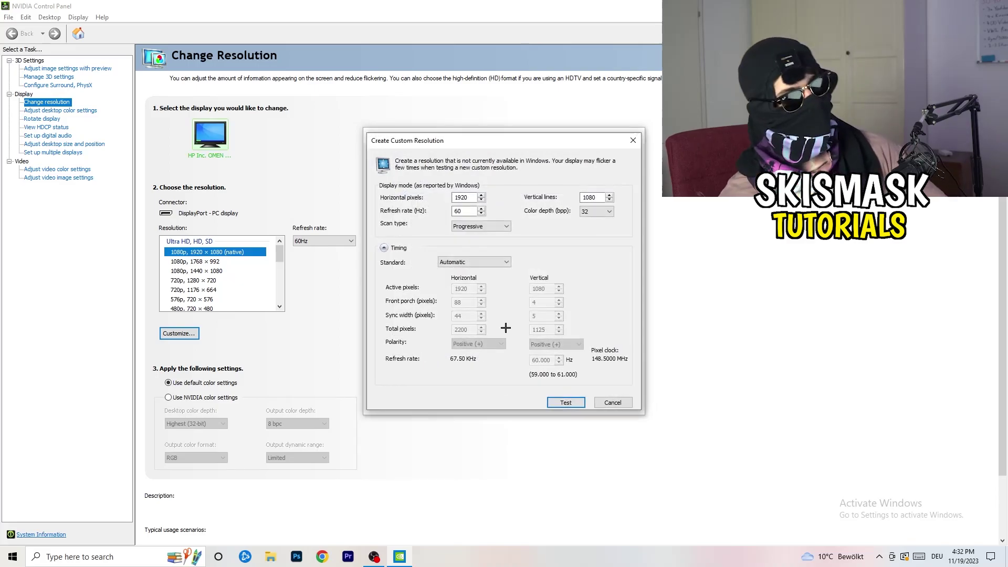
double_click(462, 197)
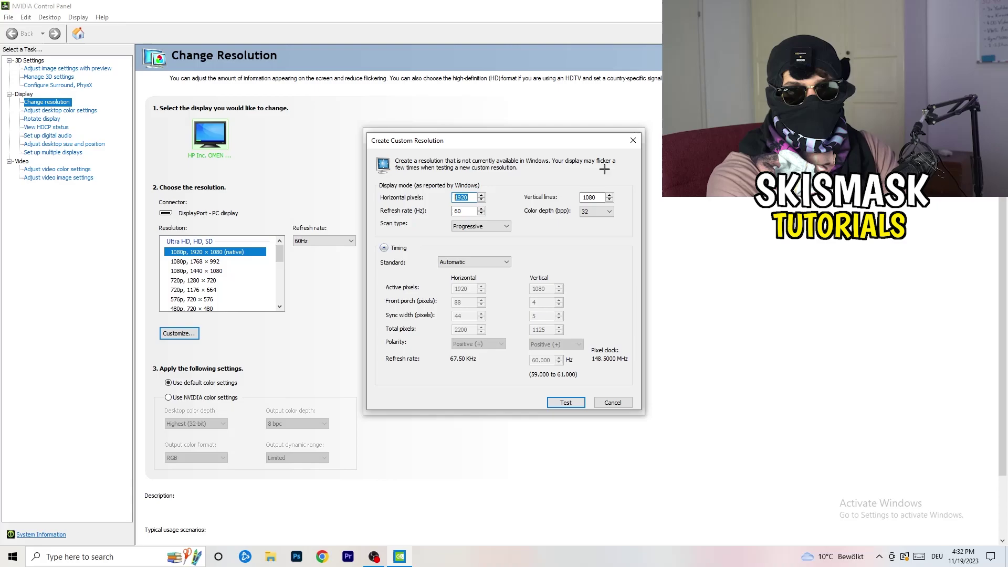
type("1140")
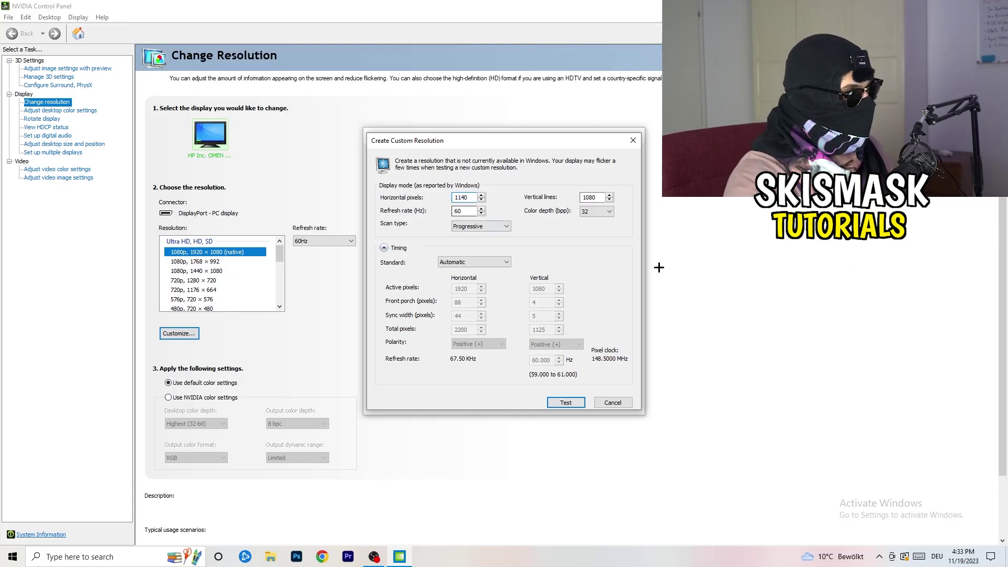
key("BackSpace")
key("BackSpace")
key("BackSpace")
type("4")
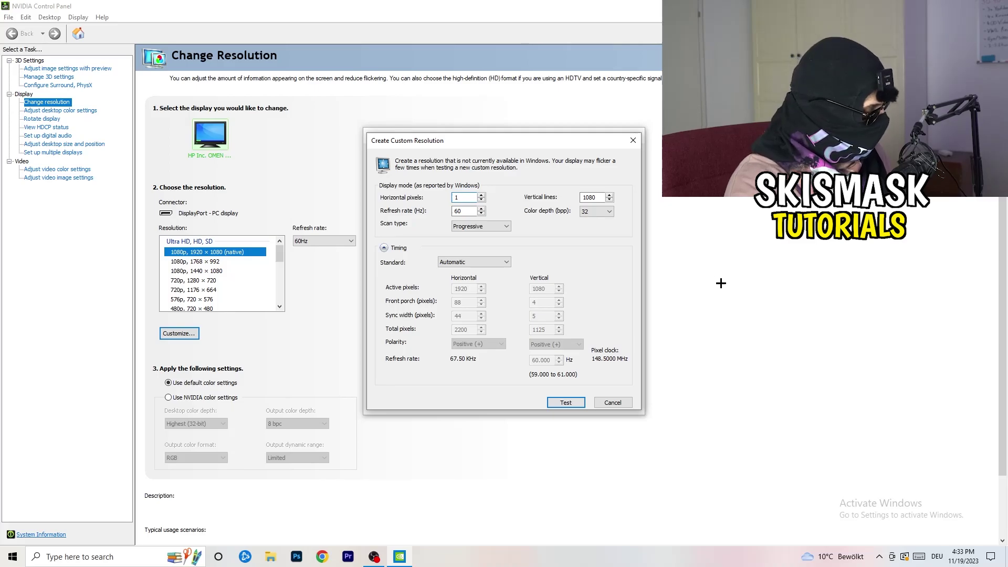
type("40")
key("Tab")
key("Tab")
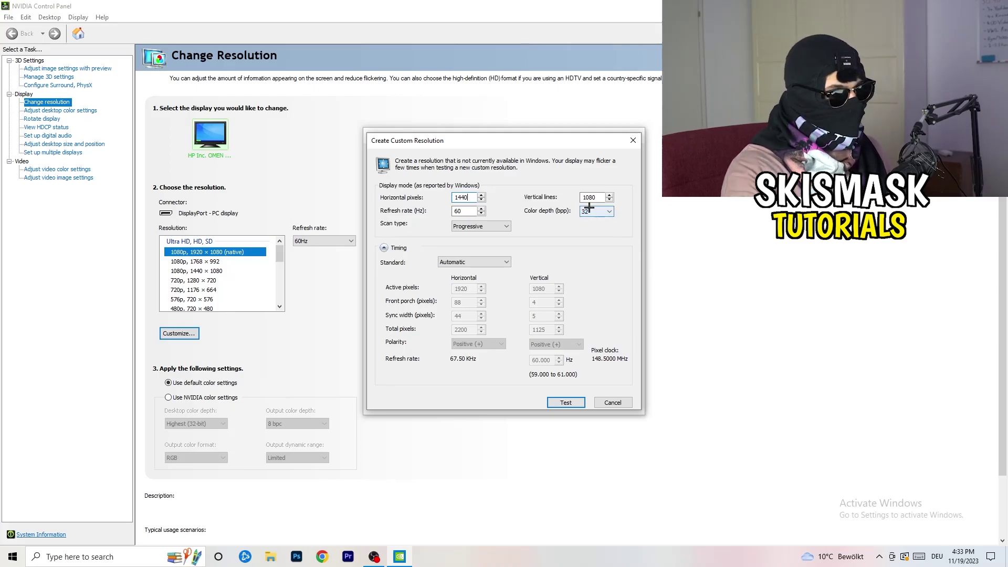
left_click(596, 198)
key("BackSpace")
key("BackSpace")
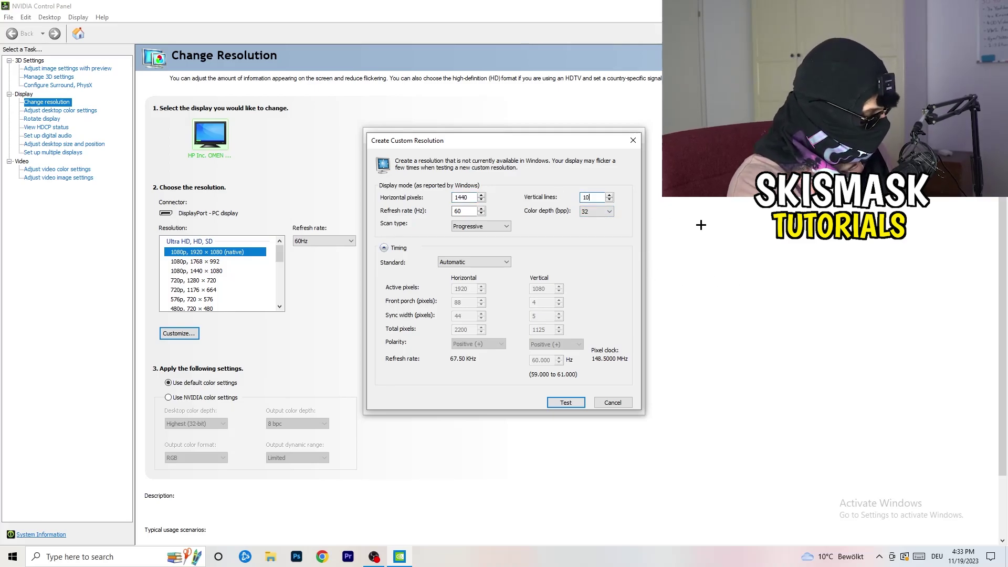
type("40")
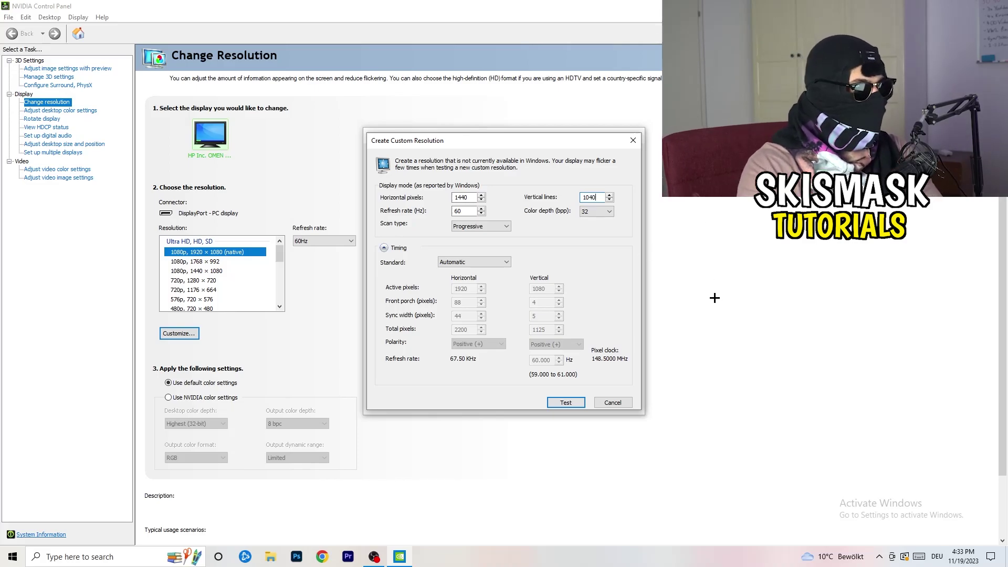
- Set the timing standard to CVT reduced blank, then close both resolution dialogs unsaved
left_click(477, 226)
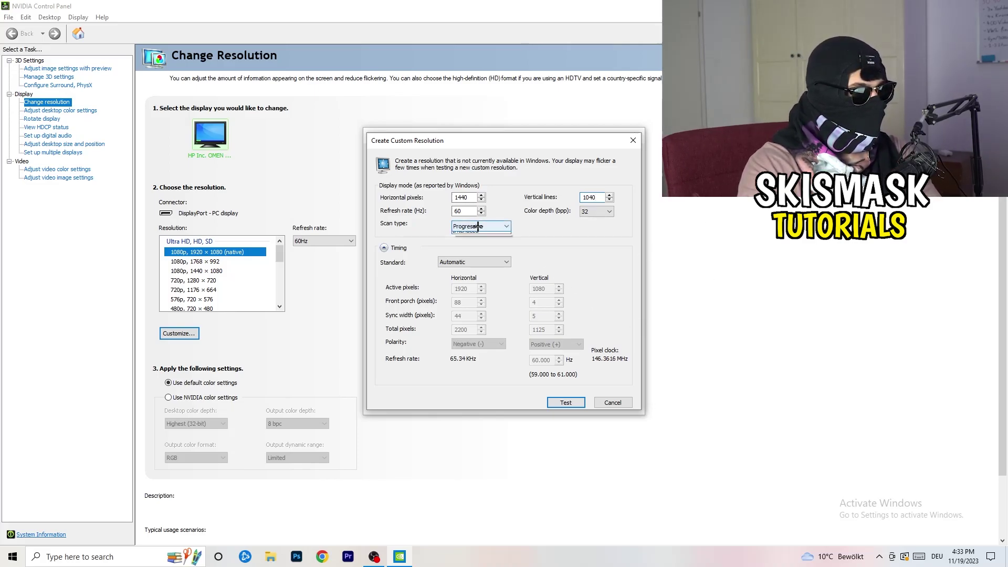
left_click(546, 225)
left_click(487, 263)
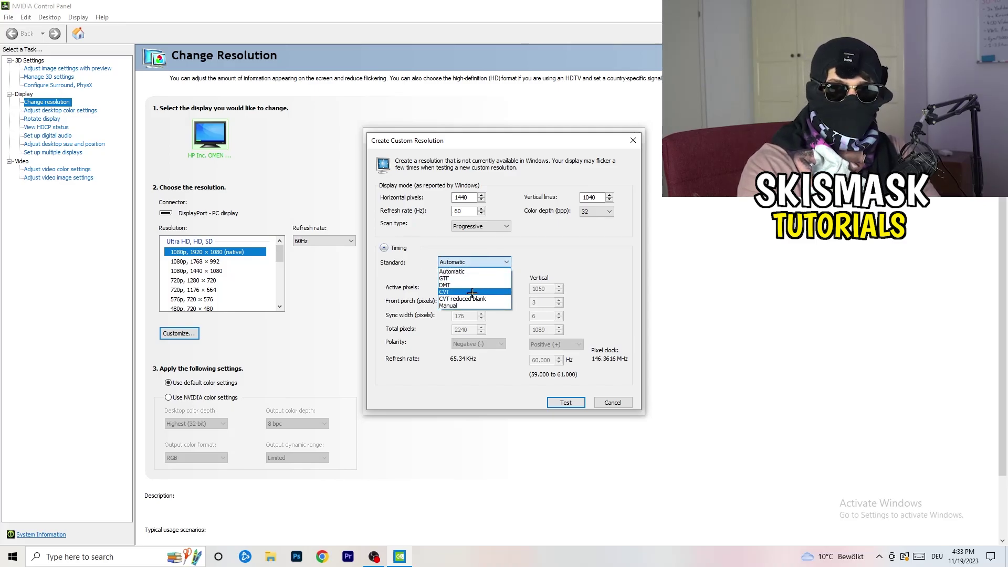
left_click(554, 268)
left_click(468, 261)
left_click(584, 254)
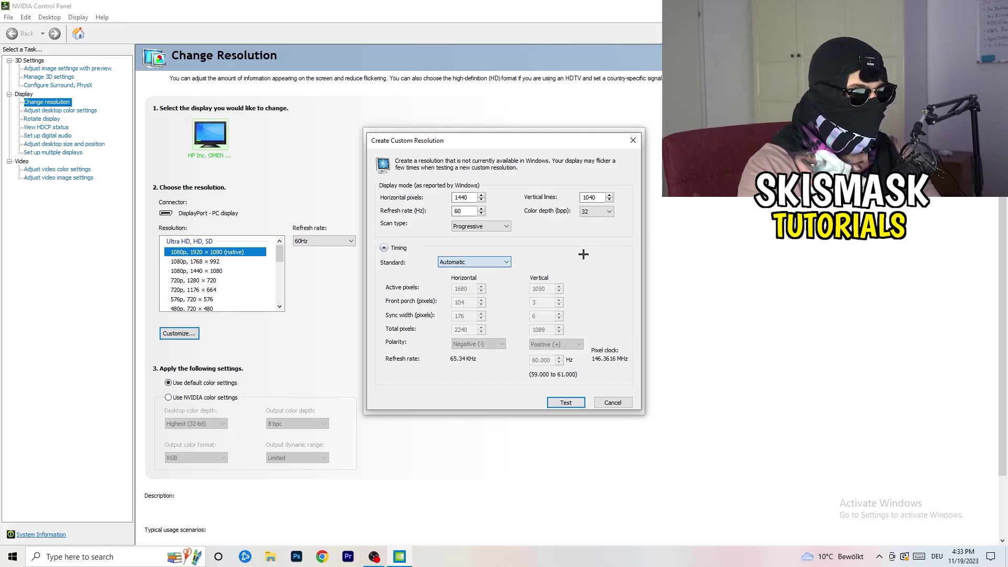
left_click(473, 262)
left_click(476, 305)
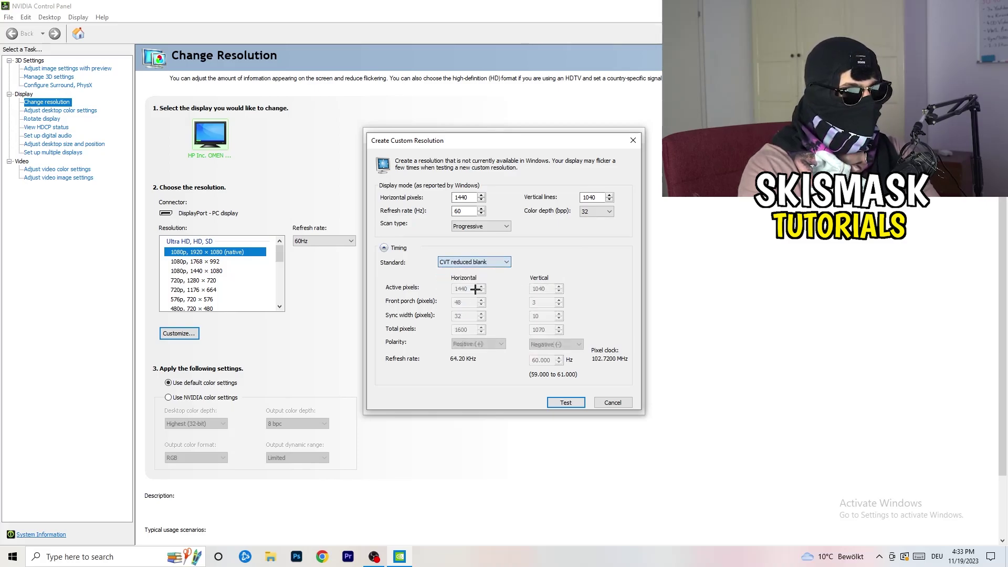
left_click(637, 137)
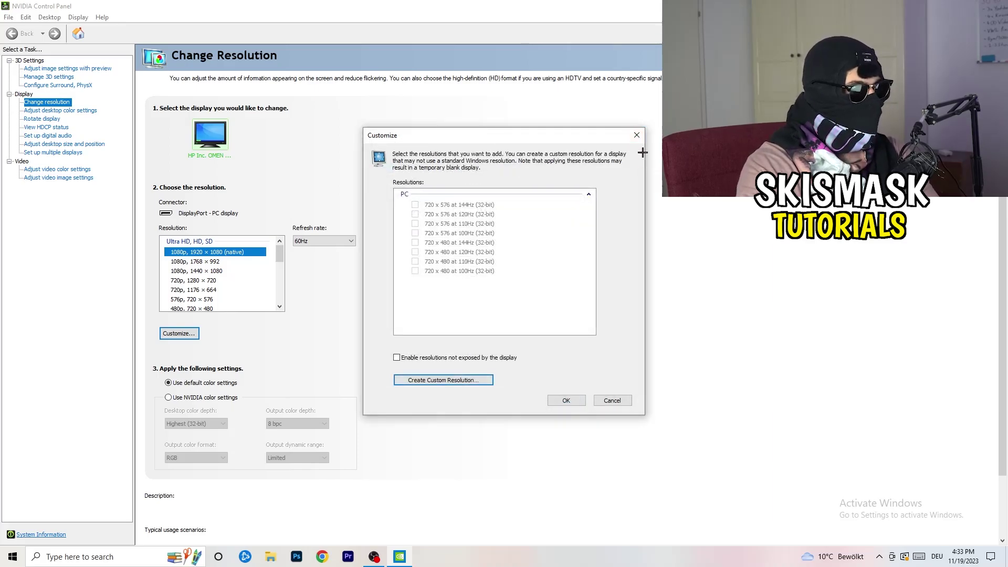
left_click(638, 133)
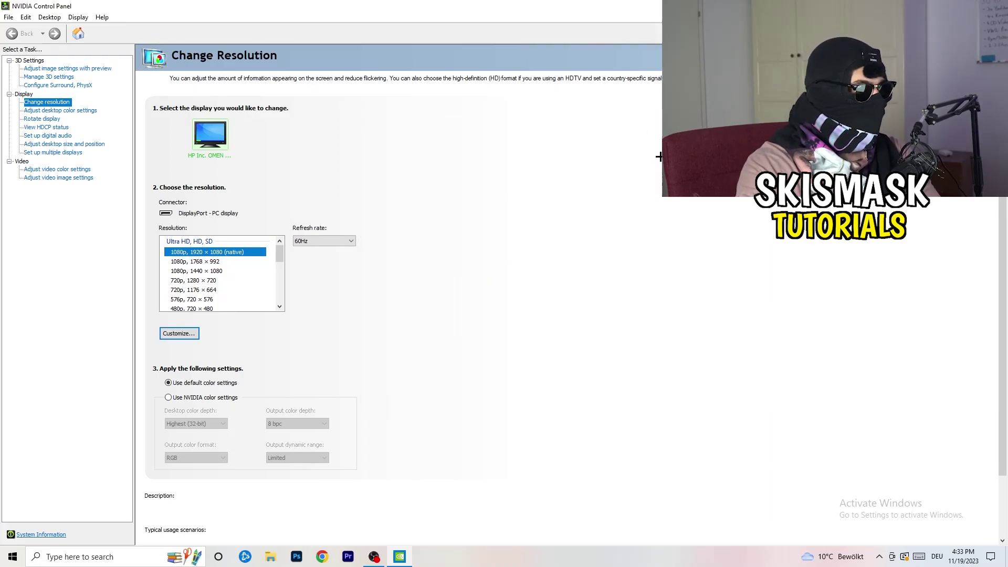
- Close NVIDIA Control Panel and open the Display page in Windows Settings
key("alt+F4")
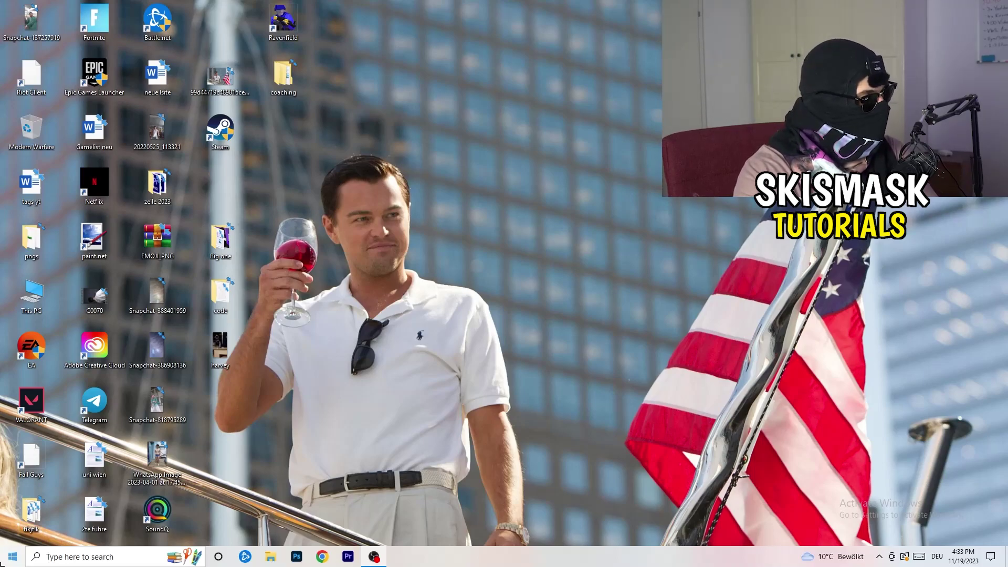
left_click(13, 556)
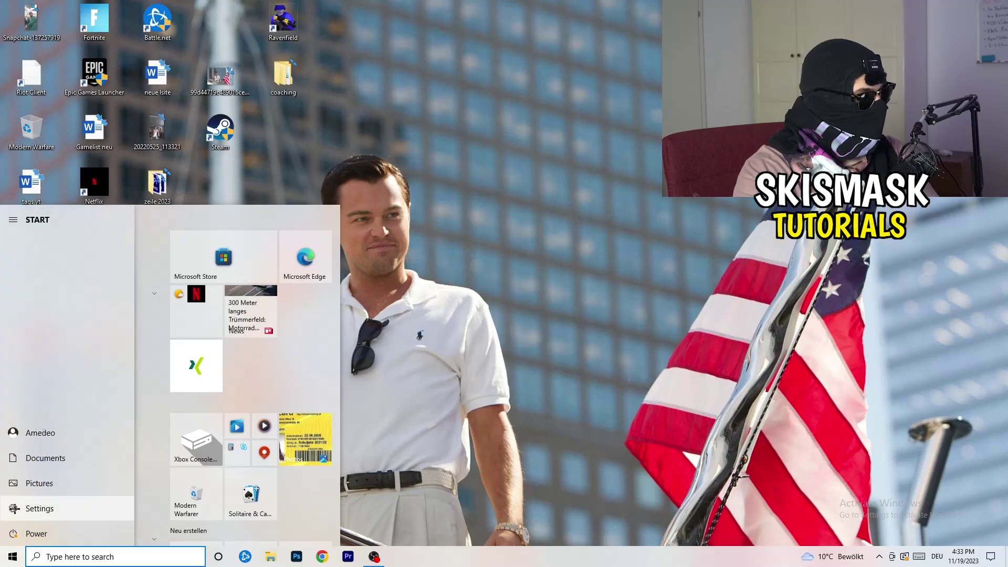
left_click(14, 508)
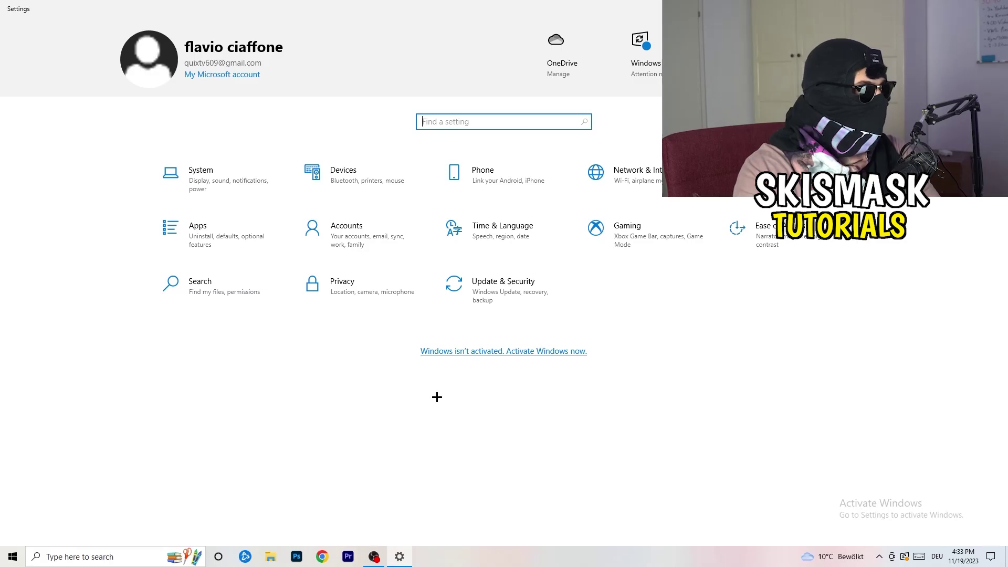
left_click(220, 191)
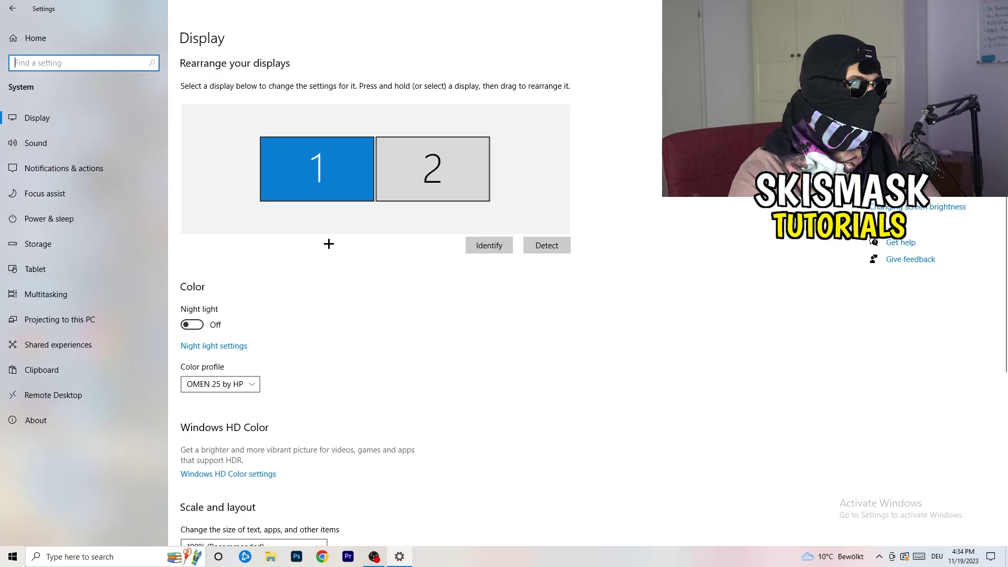
- Keep text and app scaling at 100% and return to the Settings home page
scroll(334, 252, "down", 5)
left_click(237, 139)
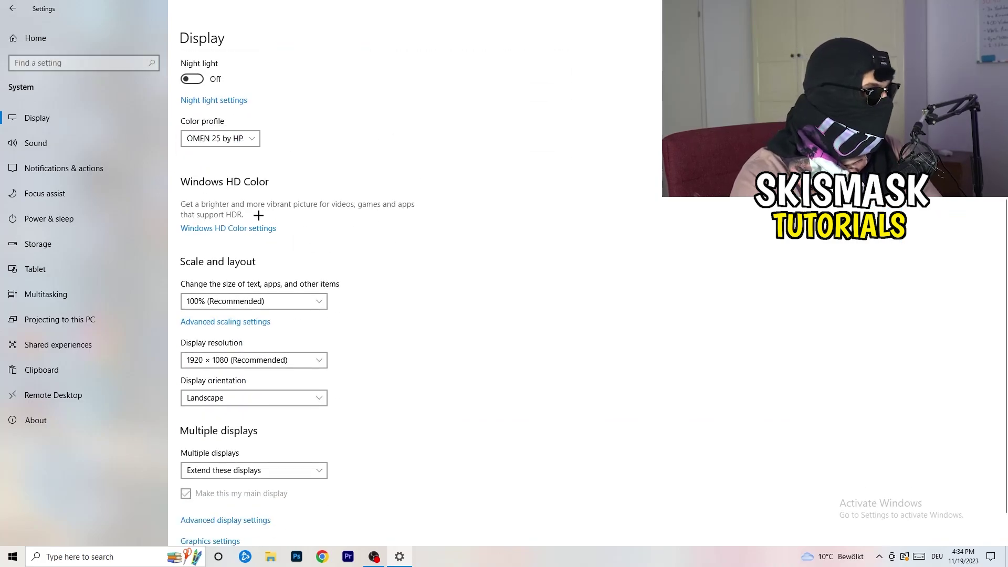
scroll(221, 235, "down", 1)
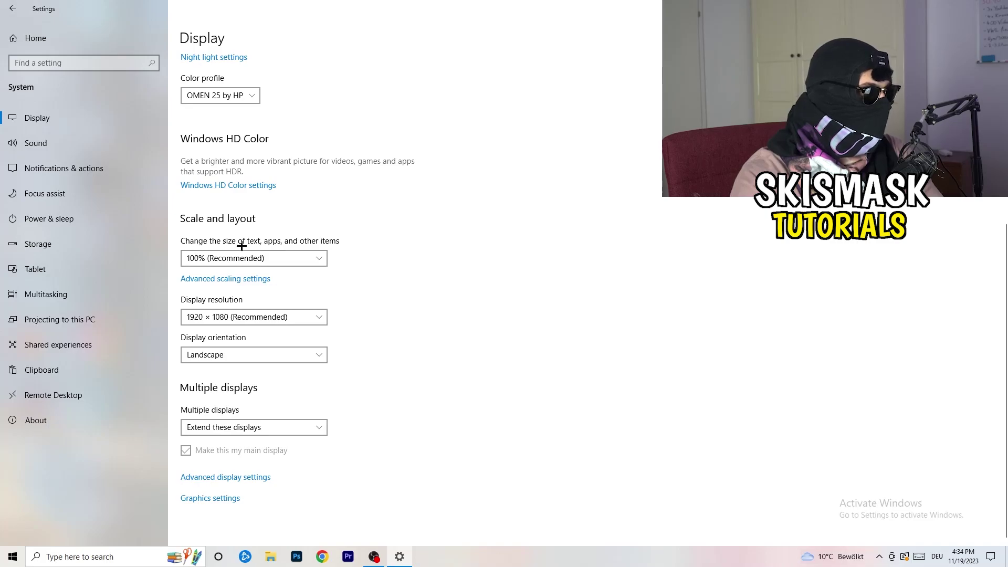
left_click(315, 258)
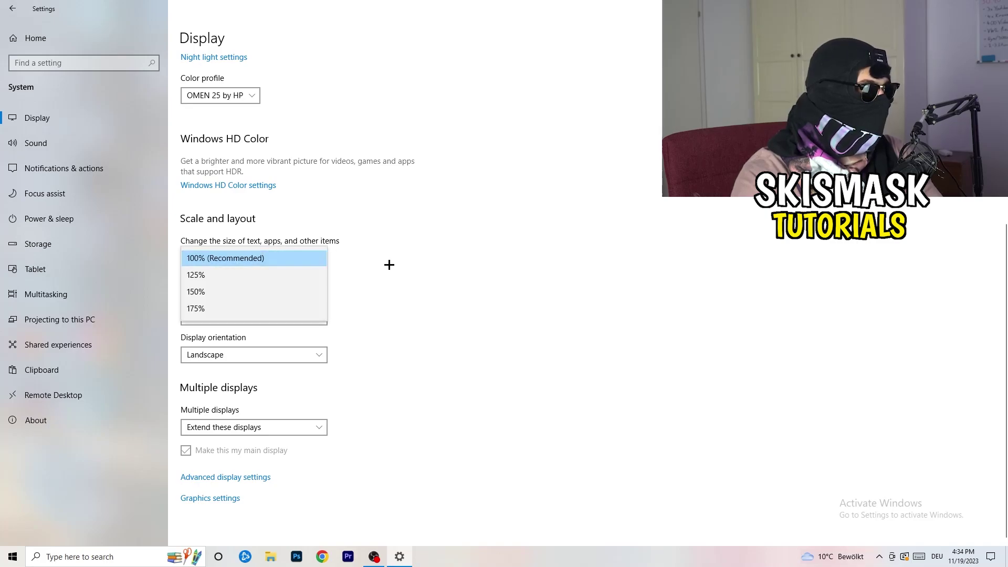
left_click(494, 246)
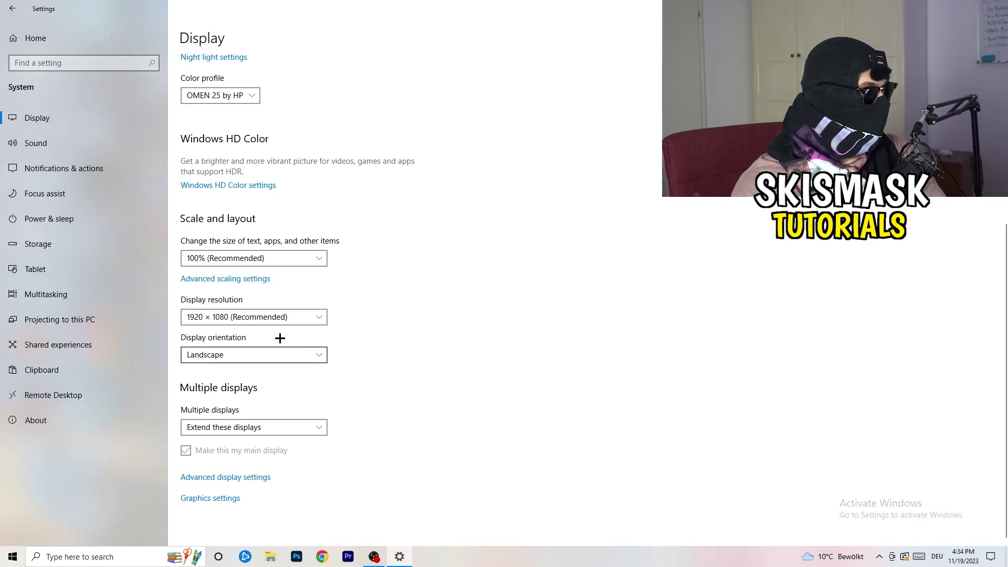
left_click(13, 9)
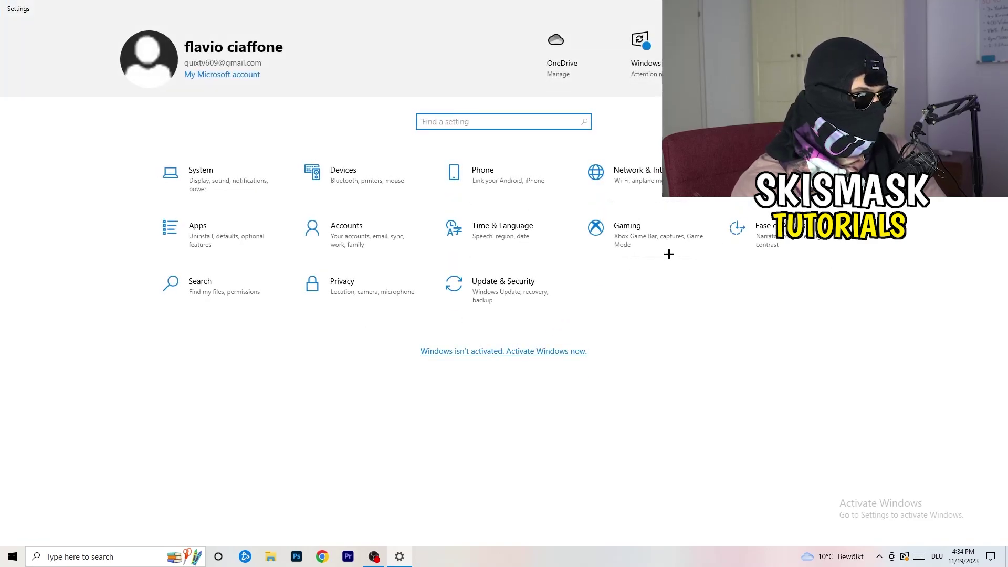
- Open the Gaming settings, where Xbox Game Bar is switched Off
left_click(645, 252)
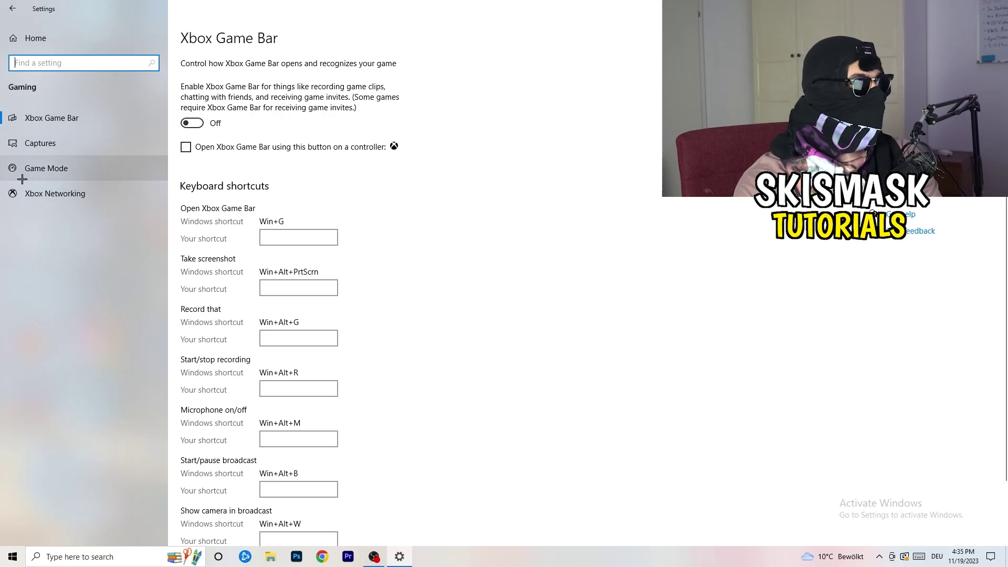
- Leave Game Mode switched On and close the Settings window
left_click(58, 168)
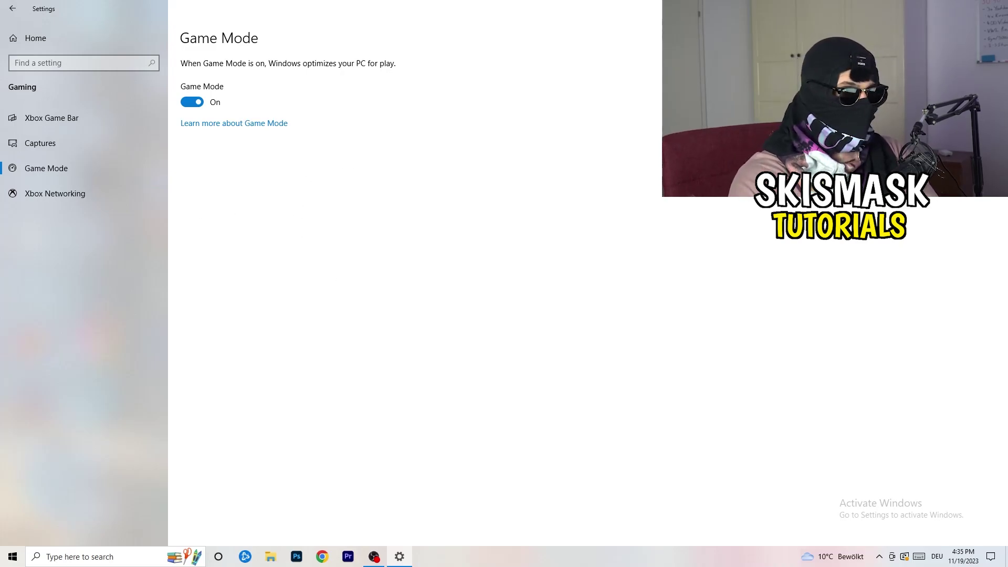
key("alt+F4")
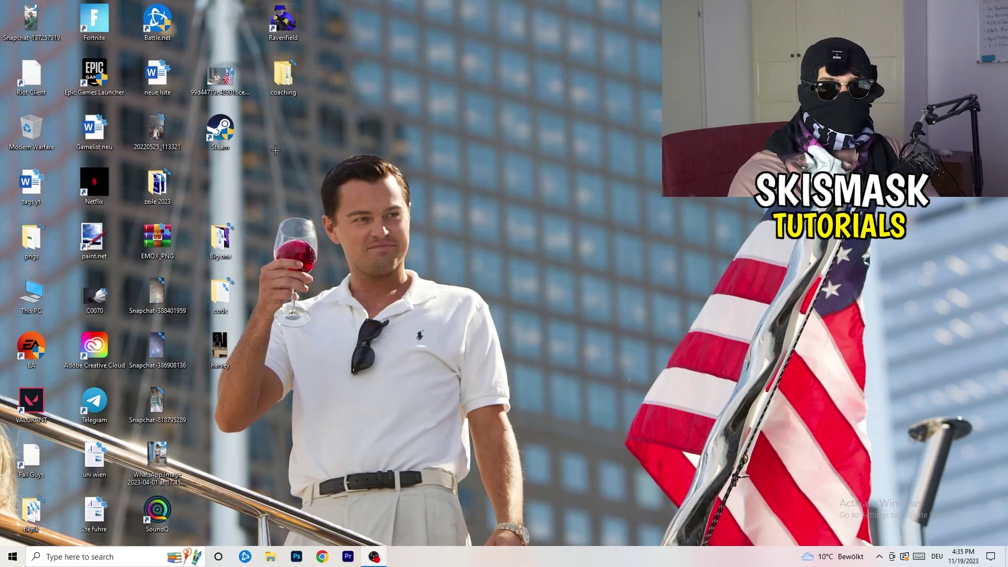
- Set the Steam shortcut to Windows 8 compatibility mode, running as administrator, and apply
left_click_drag(220, 131, 527, 219)
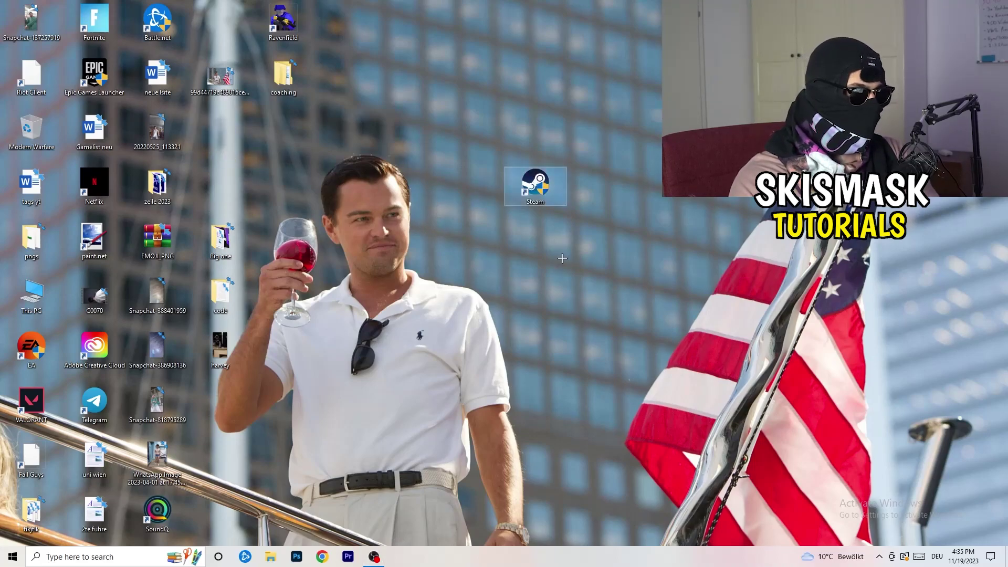
right_click(539, 183)
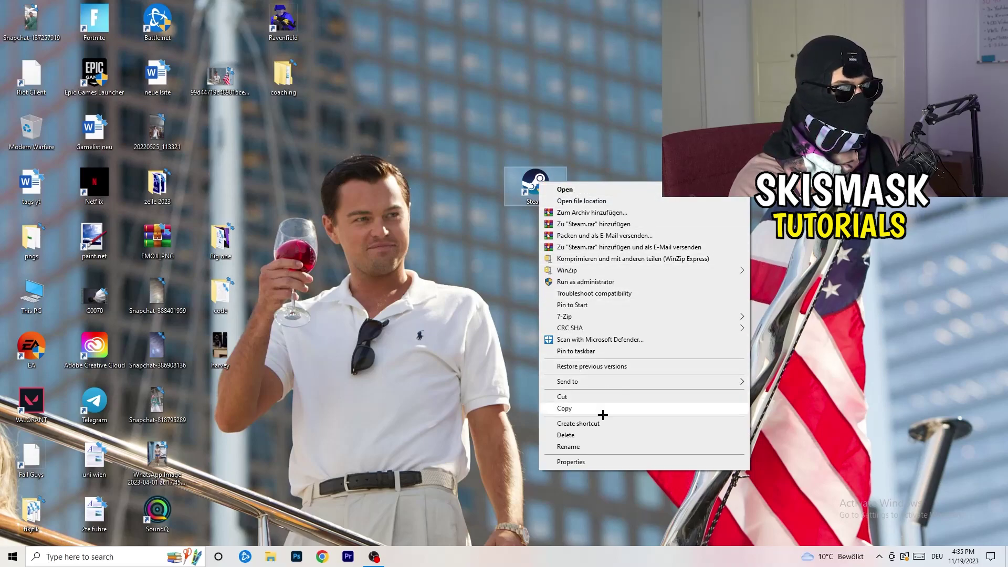
left_click(606, 462)
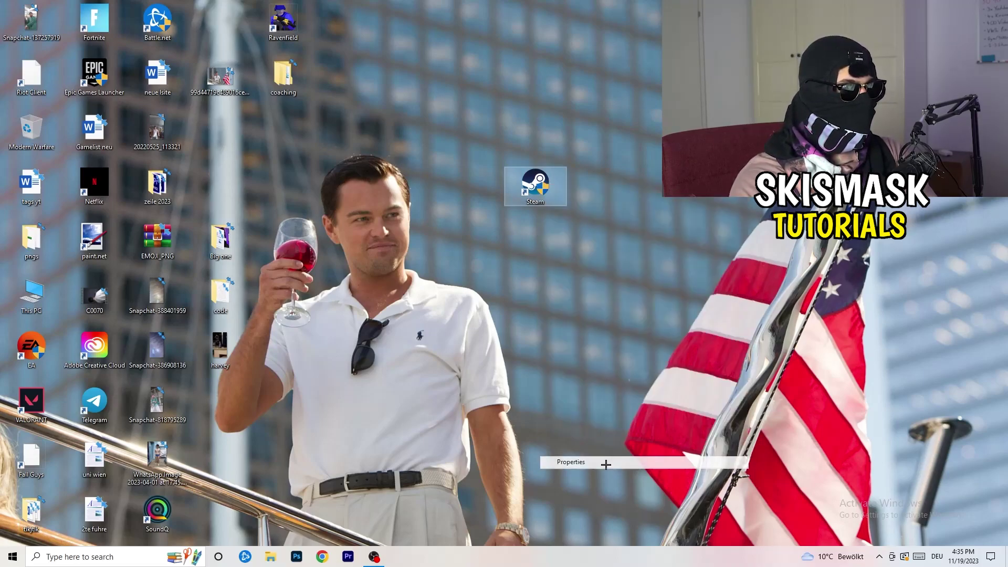
left_click_drag(593, 191, 444, 117)
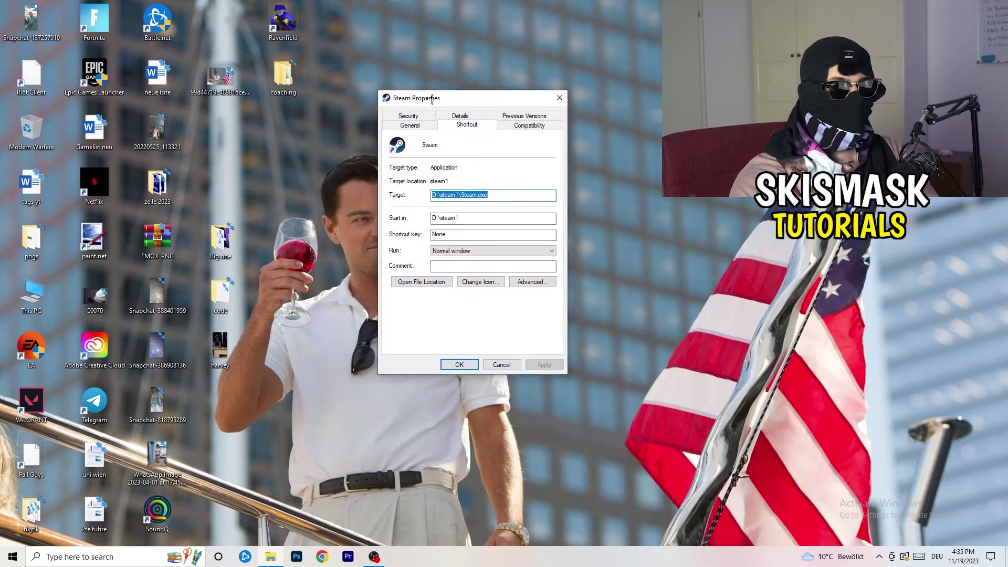
left_click(539, 126)
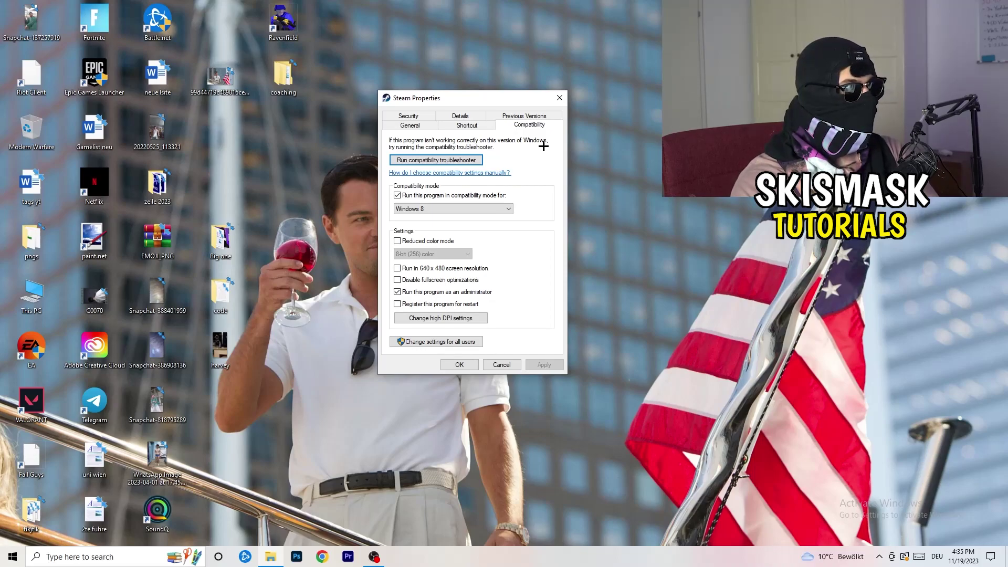
left_click(476, 208)
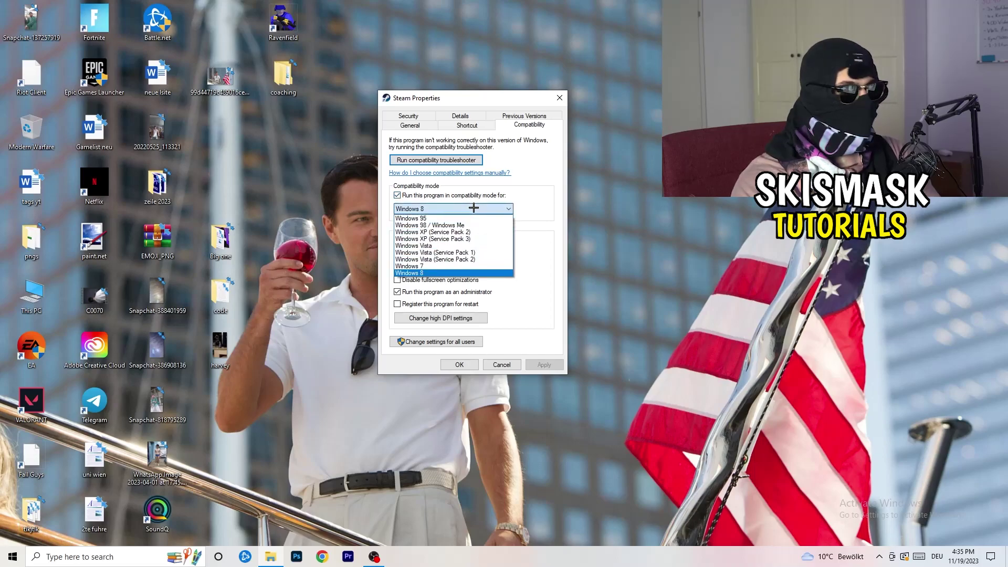
left_click(559, 201)
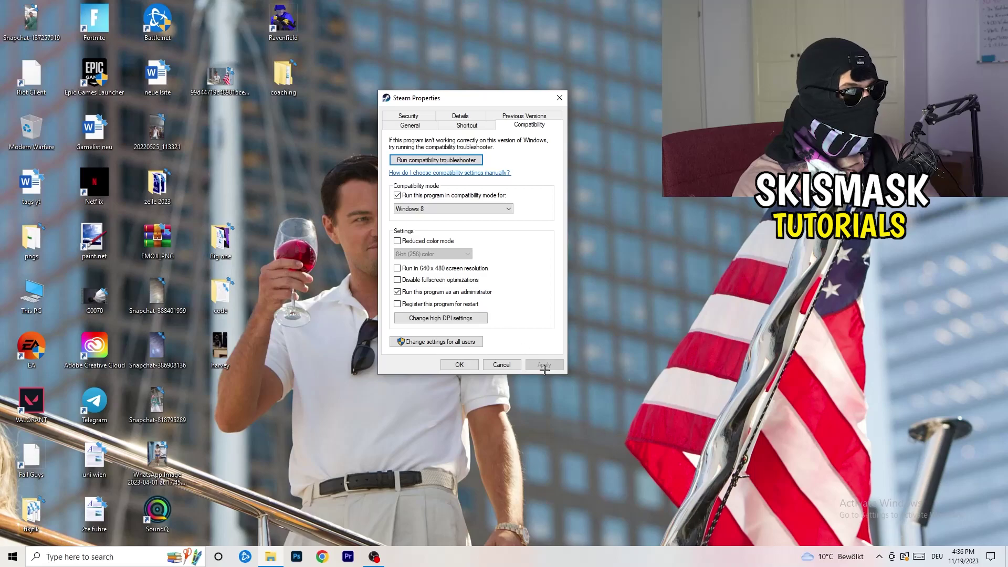
left_click(459, 364)
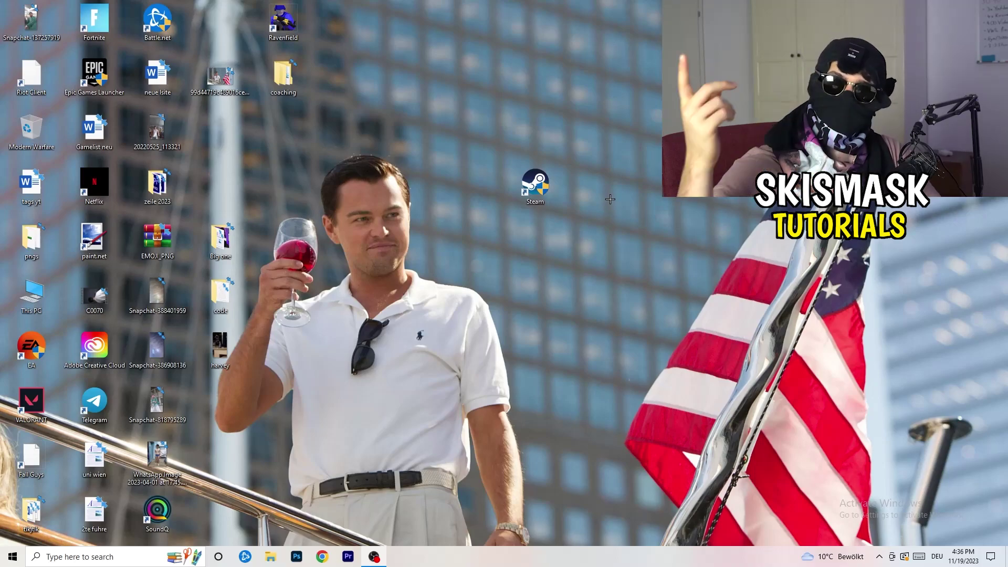
- Move the Steam shortcut left and confirm its Windows 8 administrator compatibility settings unchanged
left_click_drag(556, 202, 493, 201)
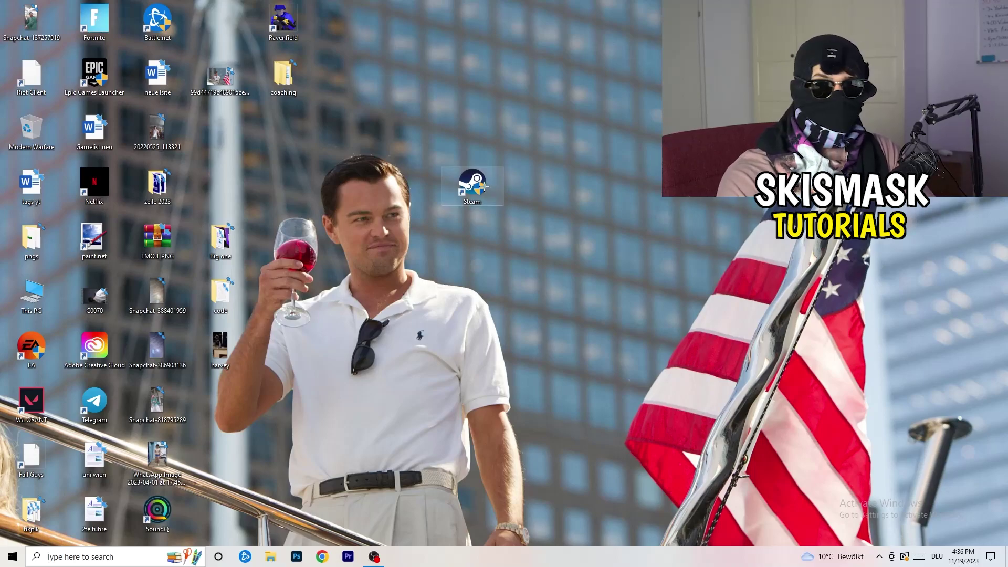
left_click_drag(484, 185, 362, 179)
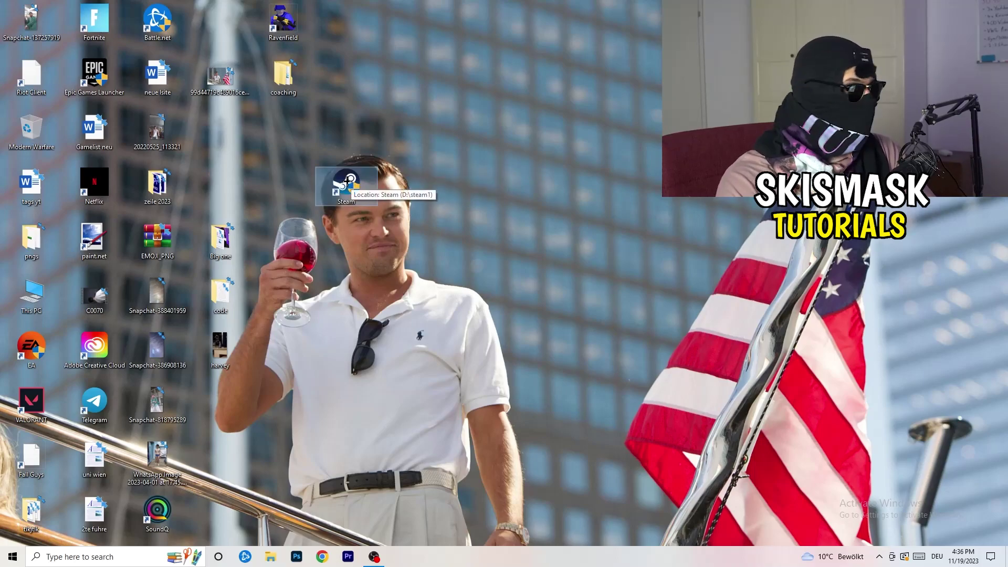
right_click(347, 181)
left_click(393, 461)
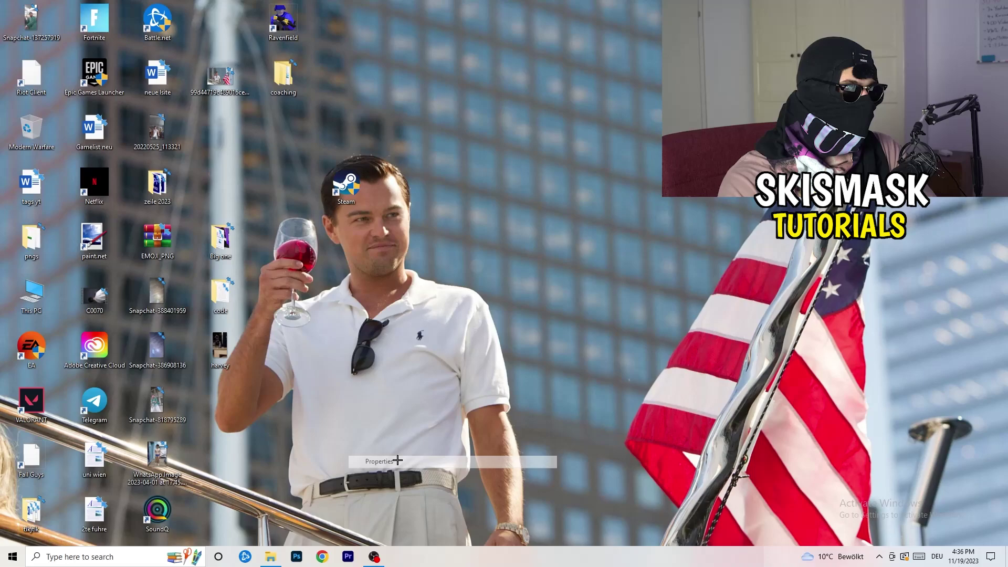
left_click(495, 217)
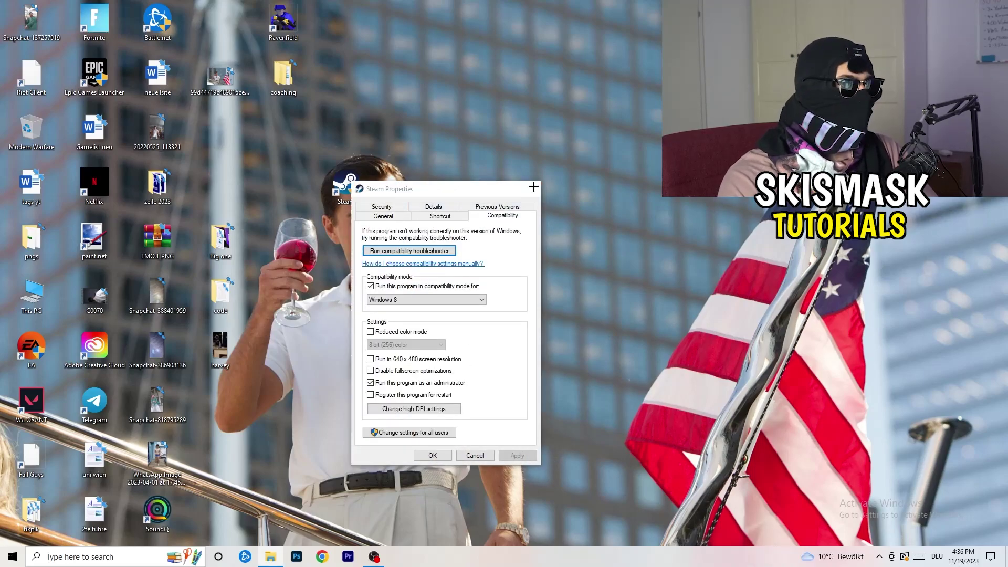
left_click(541, 187)
left_click(540, 93)
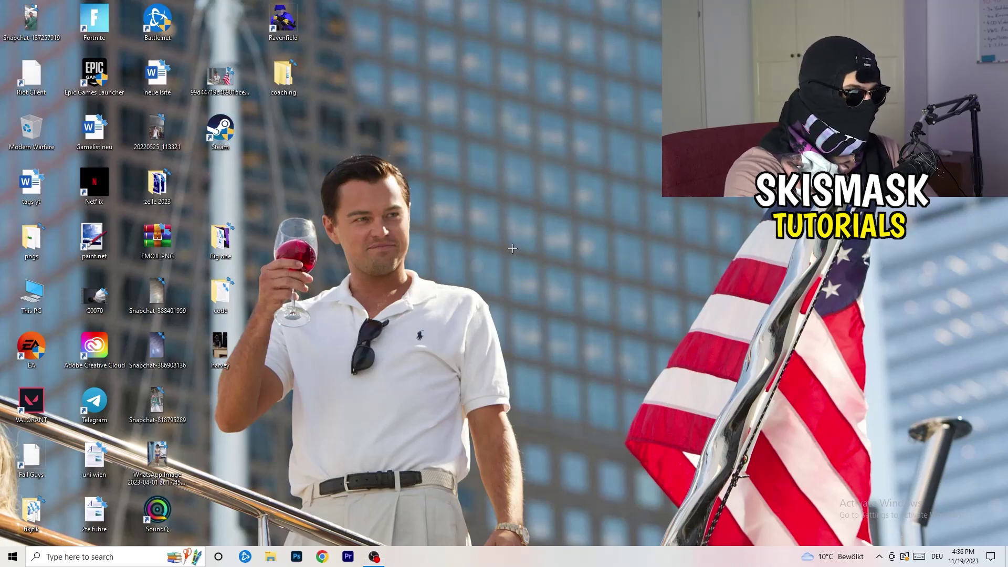
- Launch Task Manager from the taskbar's context menu
left_click_drag(498, 553, 577, 562)
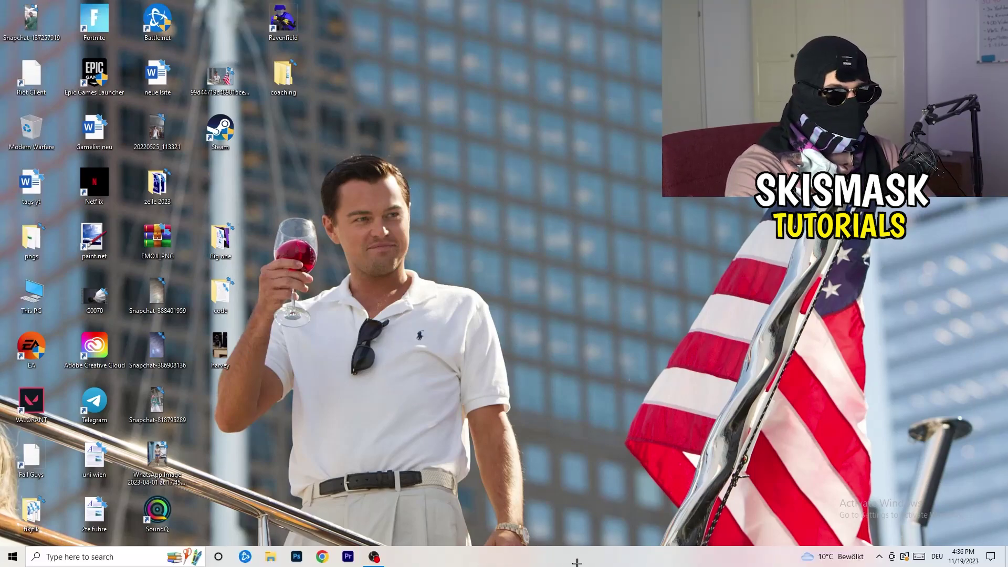
right_click(538, 558)
left_click(587, 506)
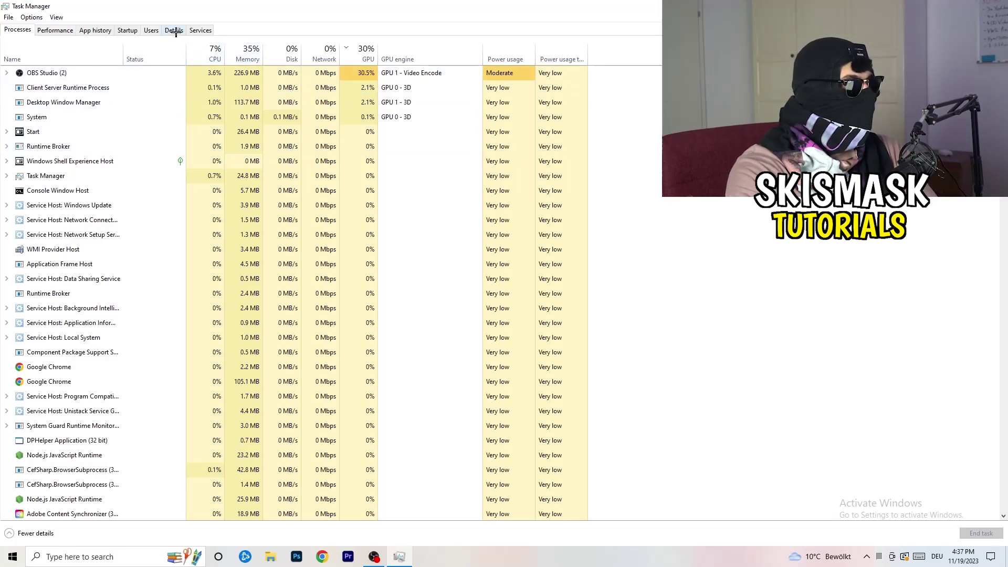
- Switch Task Manager to the Details tab listing PIDs and statuses
left_click(173, 30)
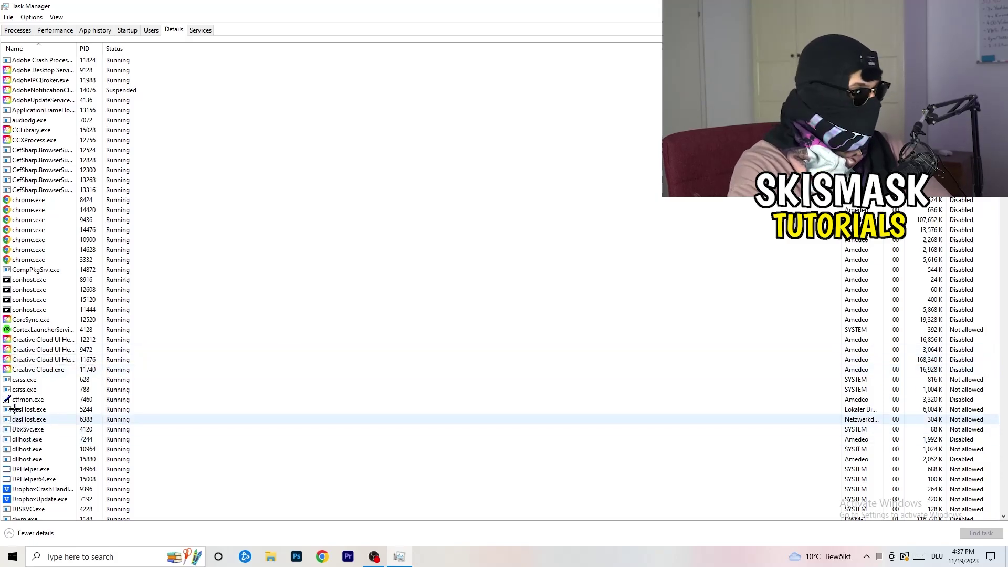
- Bring up the Set priority choices for the Creative Cloud UI Helper process
right_click(31, 349)
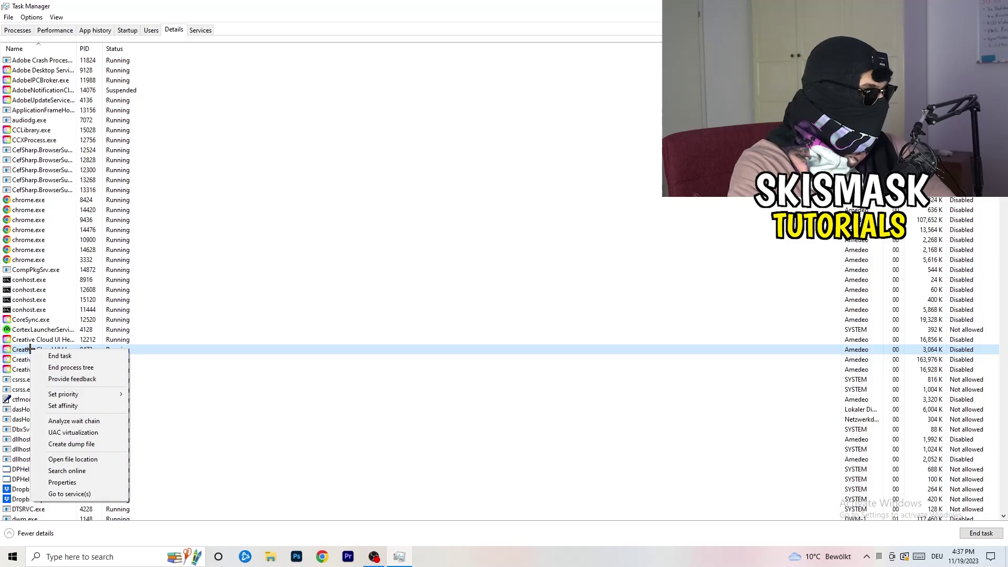
mouse_move(65, 399)
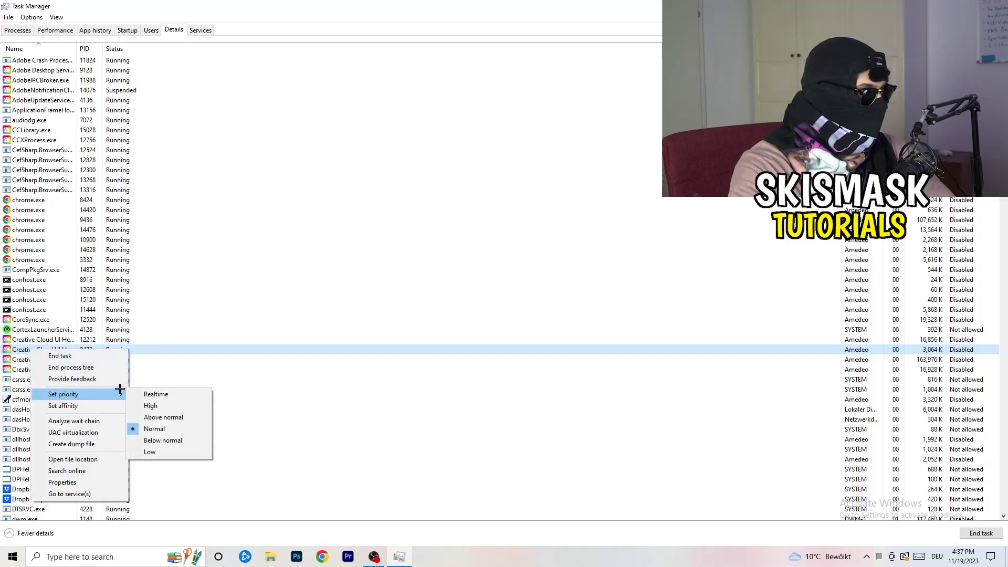